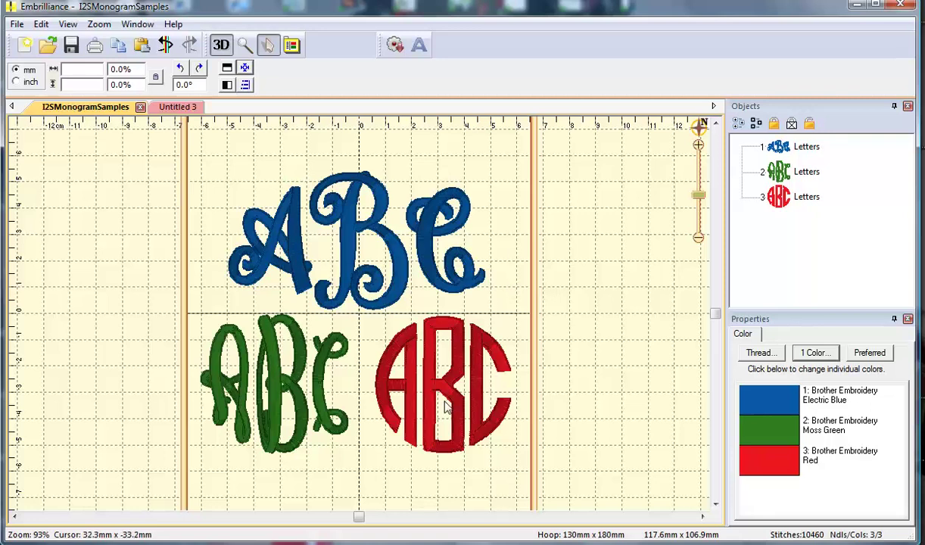
In the Untitled 3 design, add a lettering object and replace its ABC text with Aa
left_click(788, 206)
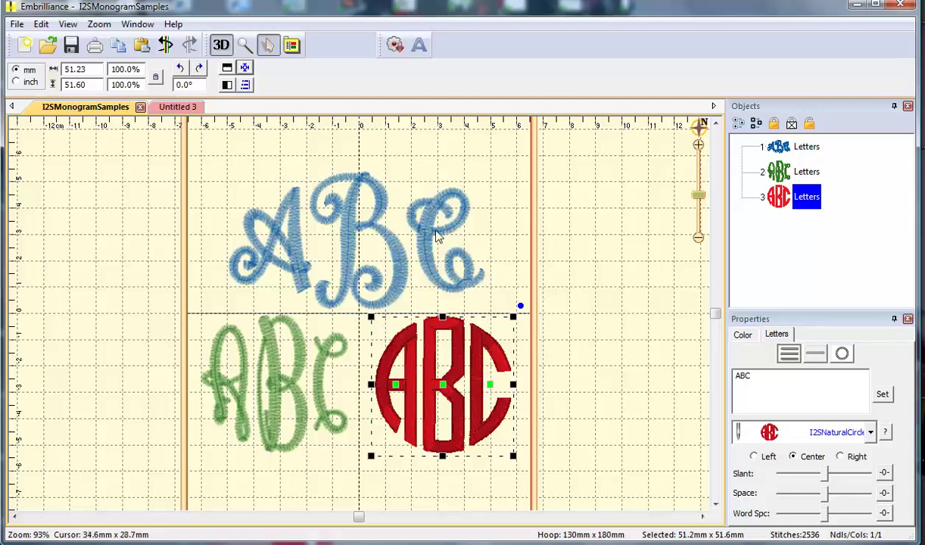
left_click(163, 110)
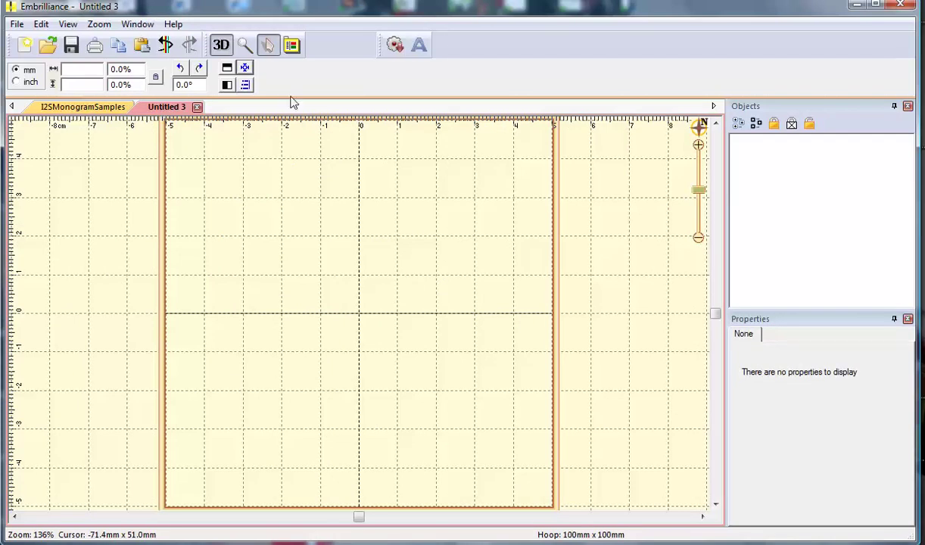
left_click(420, 46)
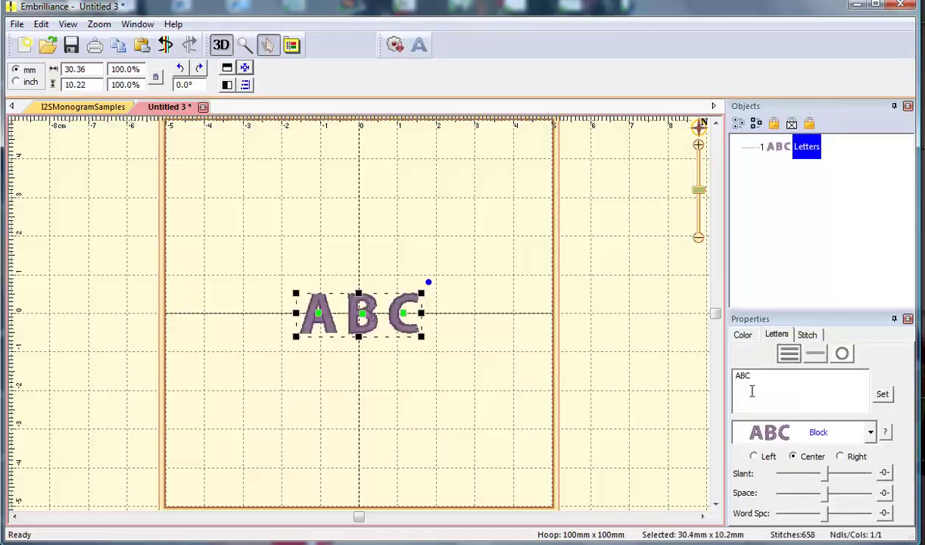
double_click(752, 379)
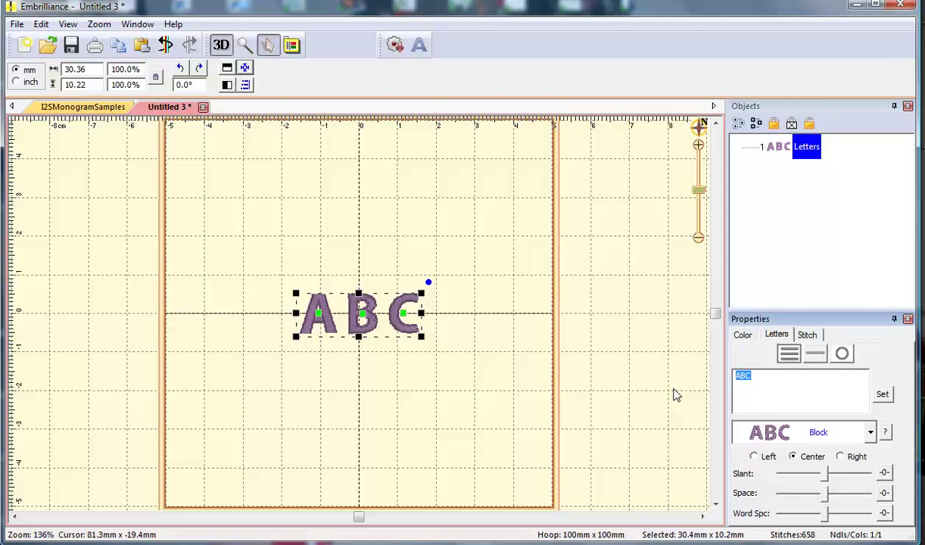
type("Aa")
left_click(871, 432)
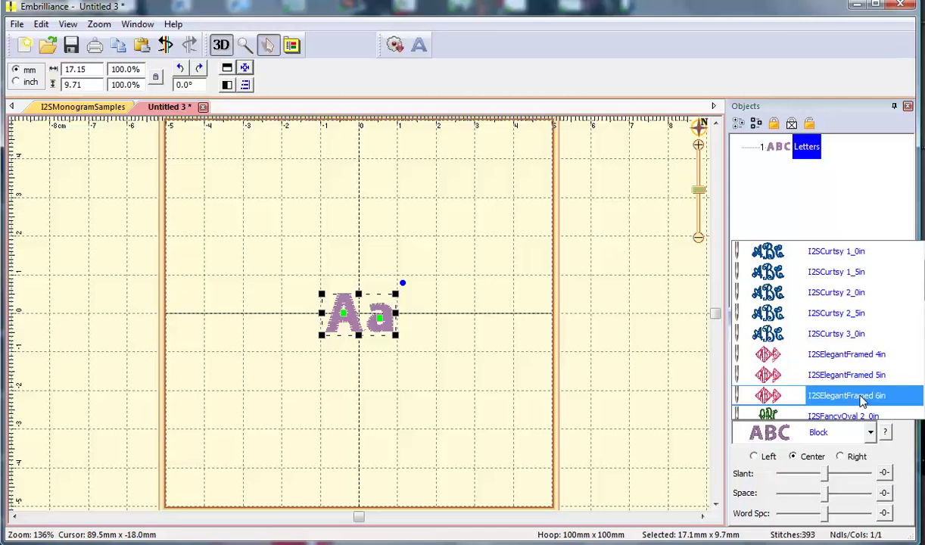
Switch the Aa lettering to the I2SIntertwinedVine 2_5in font and select its text
scroll(860, 398, "down", 5)
scroll(861, 401, "down", 1)
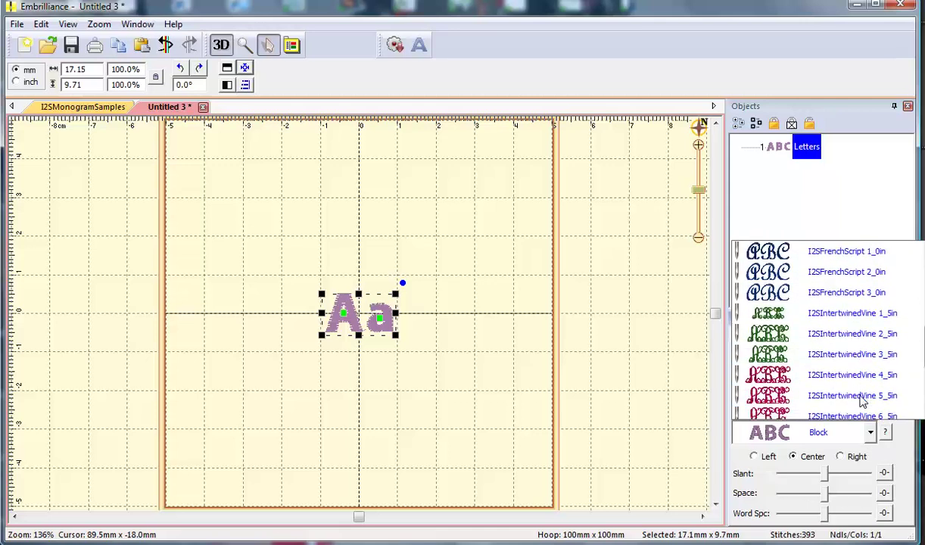
left_click(860, 343)
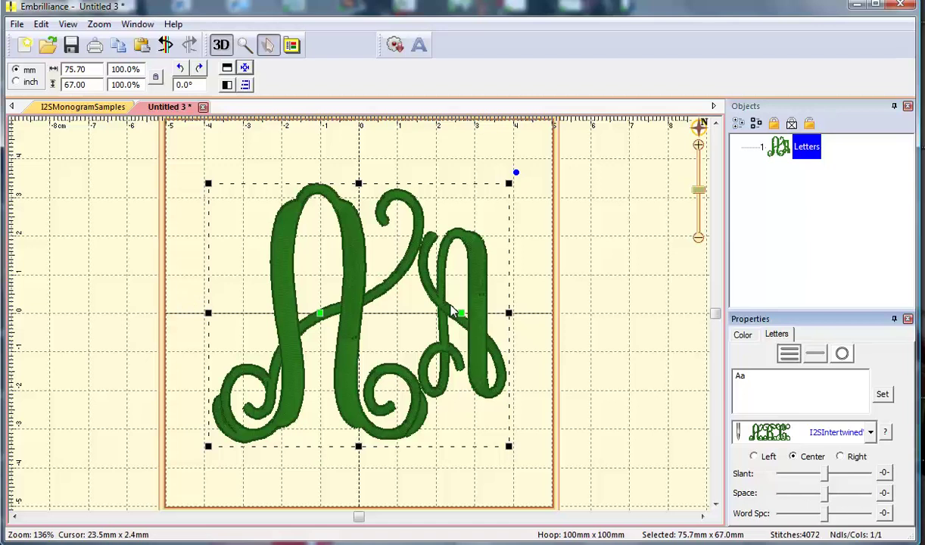
left_click_drag(828, 381, 755, 360)
Replace the lettering text with JTc and apply it to the monogram
type("JTc")
left_click(883, 395)
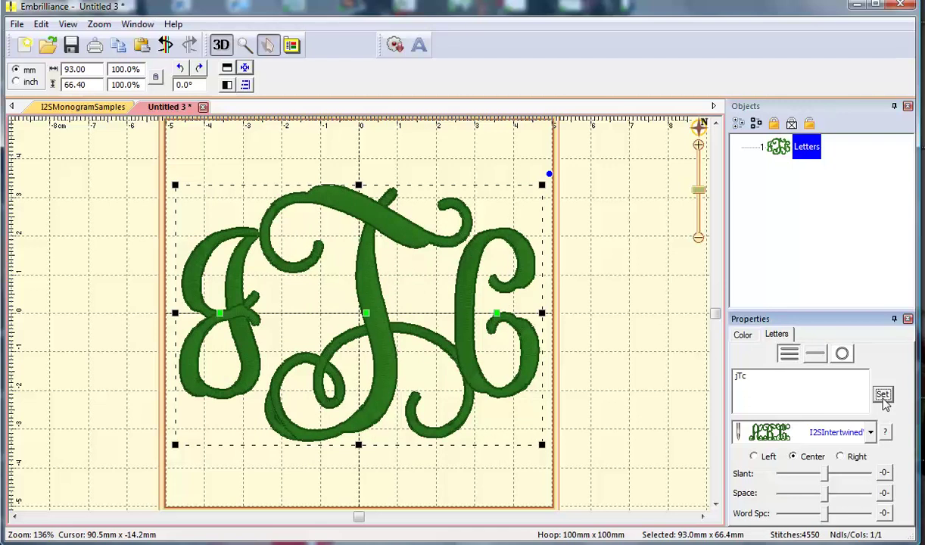
Center the T in the hoop, then nudge the J right and the c left toward it
left_click(366, 315)
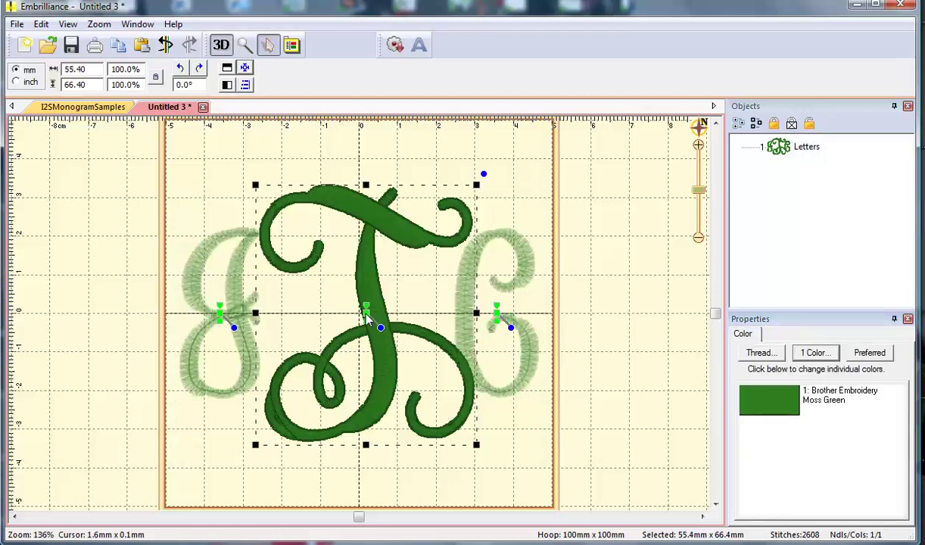
left_click(245, 68)
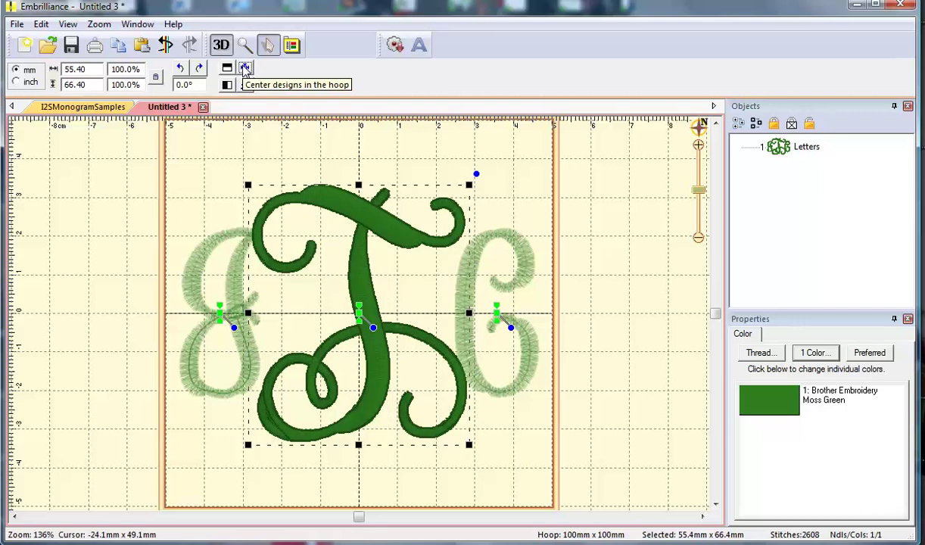
left_click(219, 317)
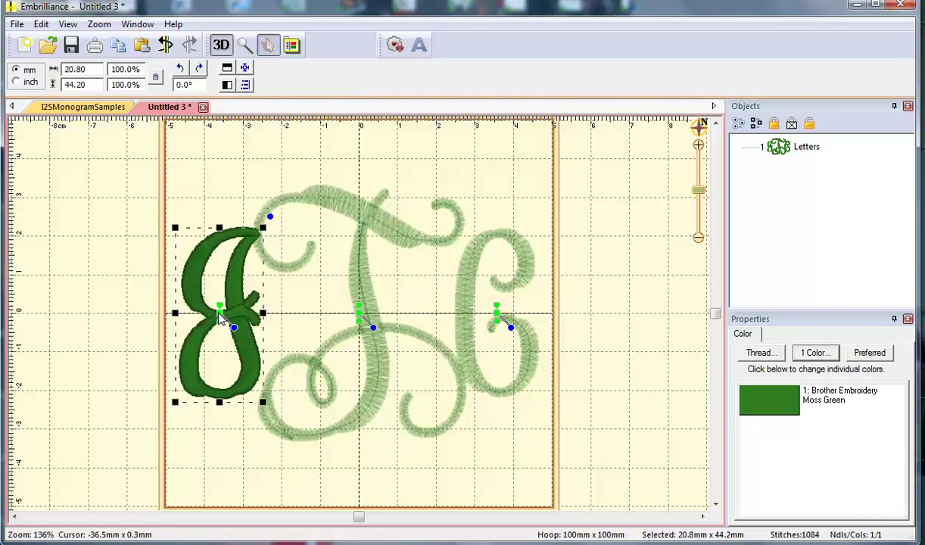
key("Right")
key("Right")
key("Right")
key("Right")
key("Right")
key("Right")
key("Right")
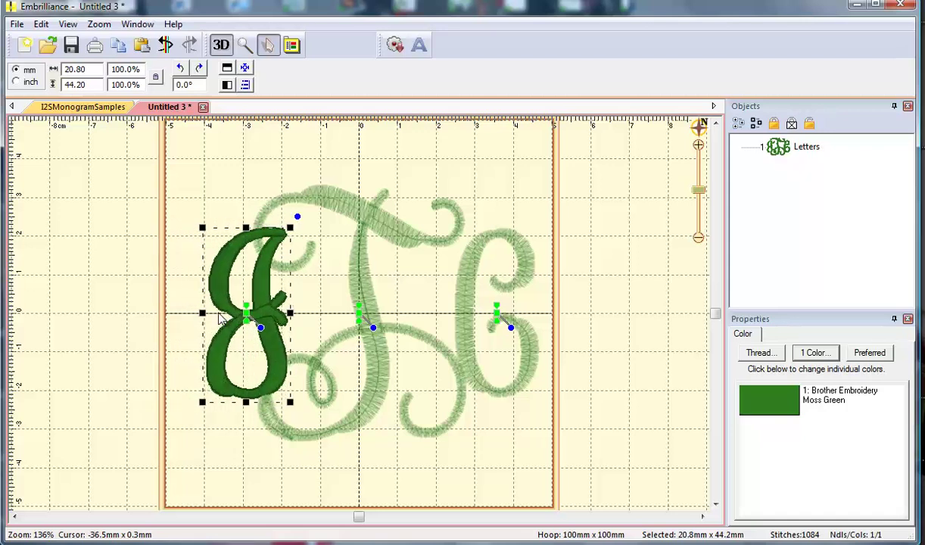
left_click(496, 318)
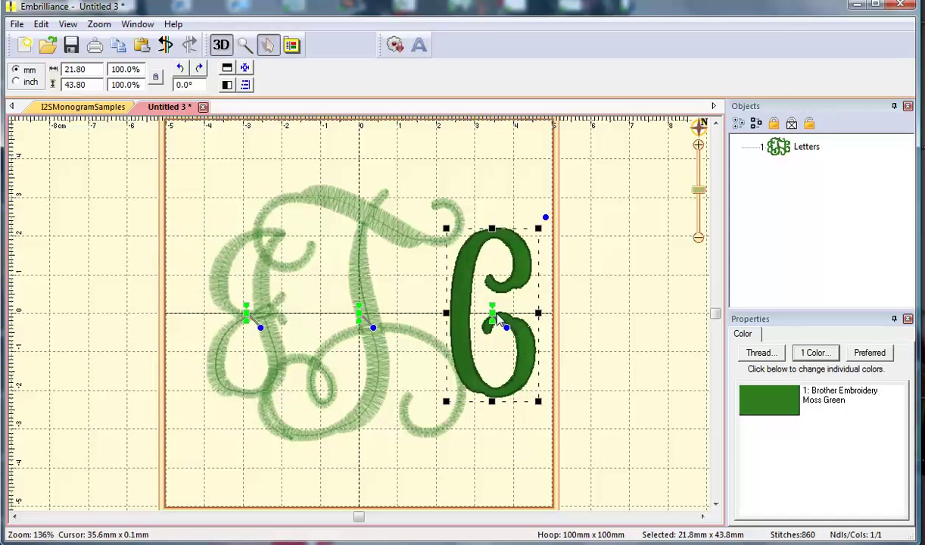
key("Left")
key("Left")
key("Left")
key("Left")
key("Left")
key("Left")
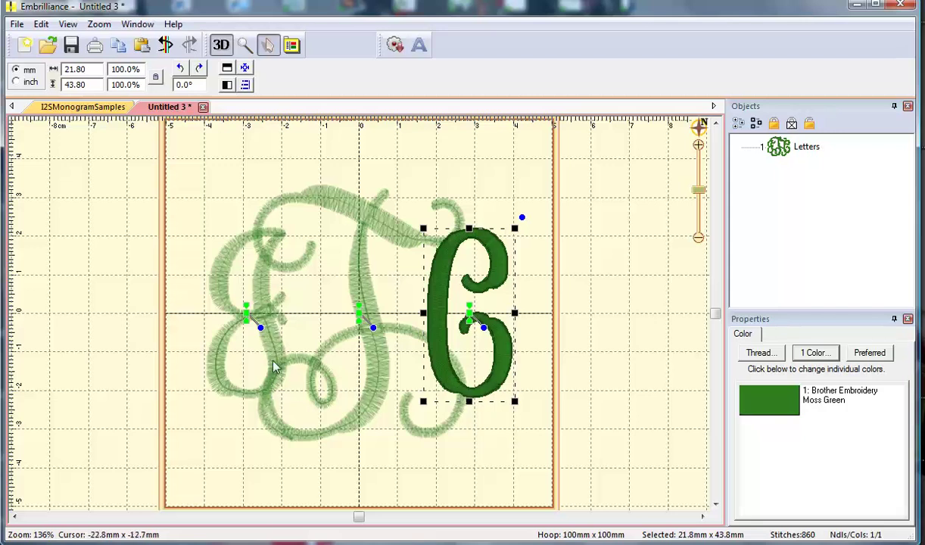
left_click(267, 348)
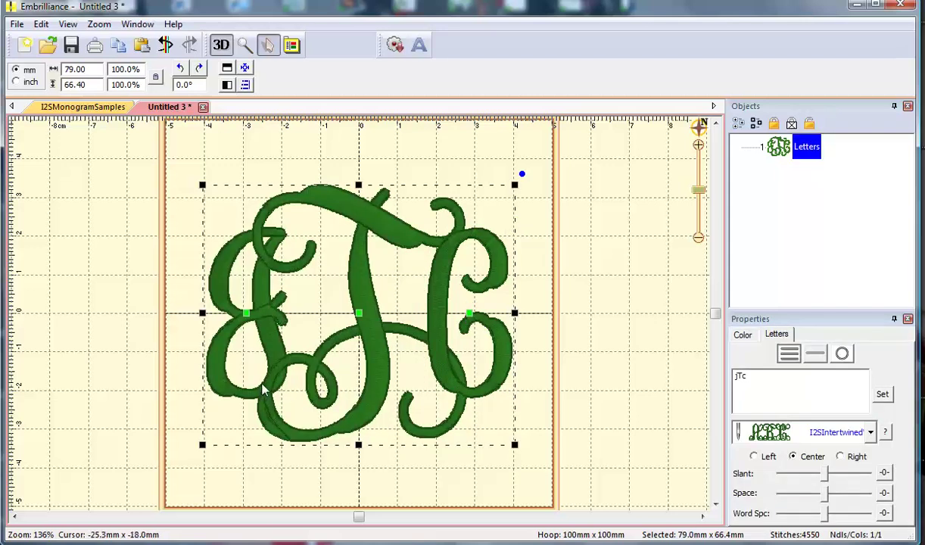
left_click_drag(697, 194, 697, 212)
left_click(593, 318)
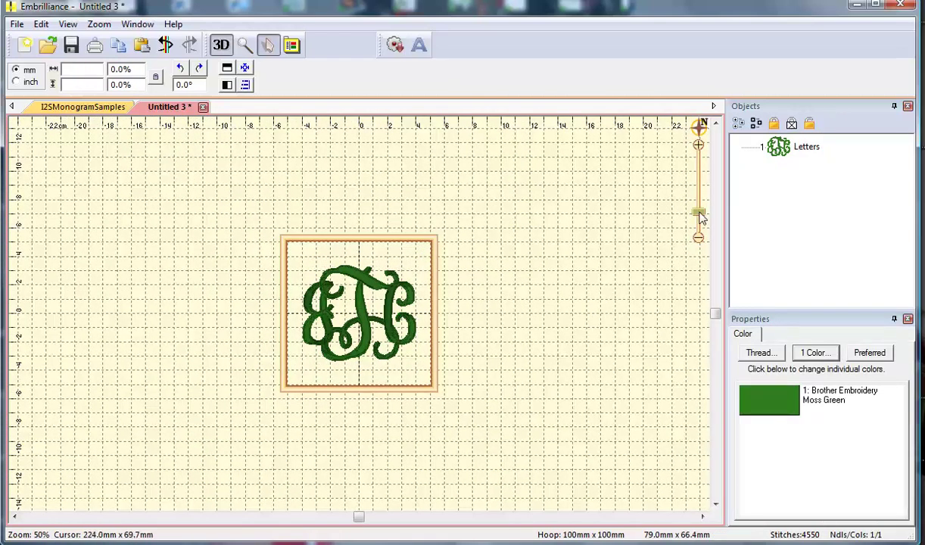
left_click_drag(702, 216, 707, 189)
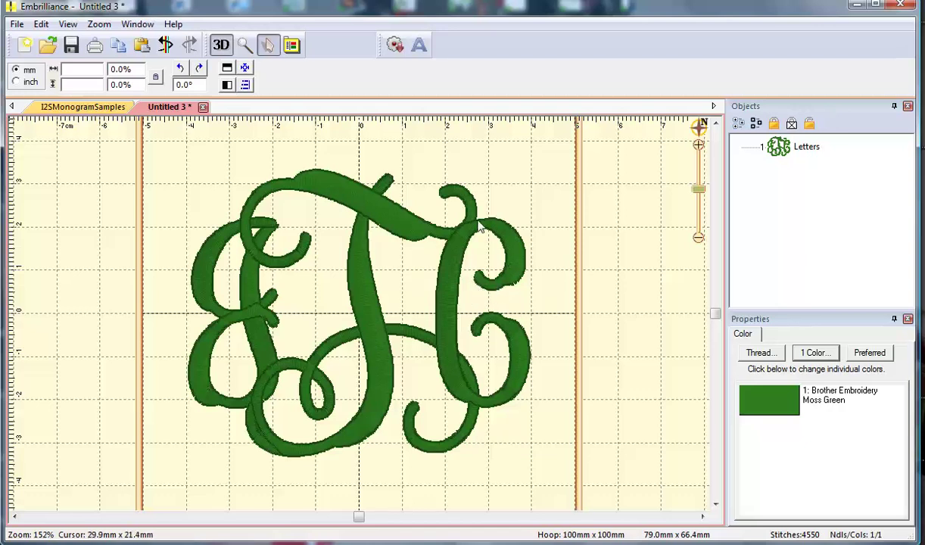
left_click(370, 322)
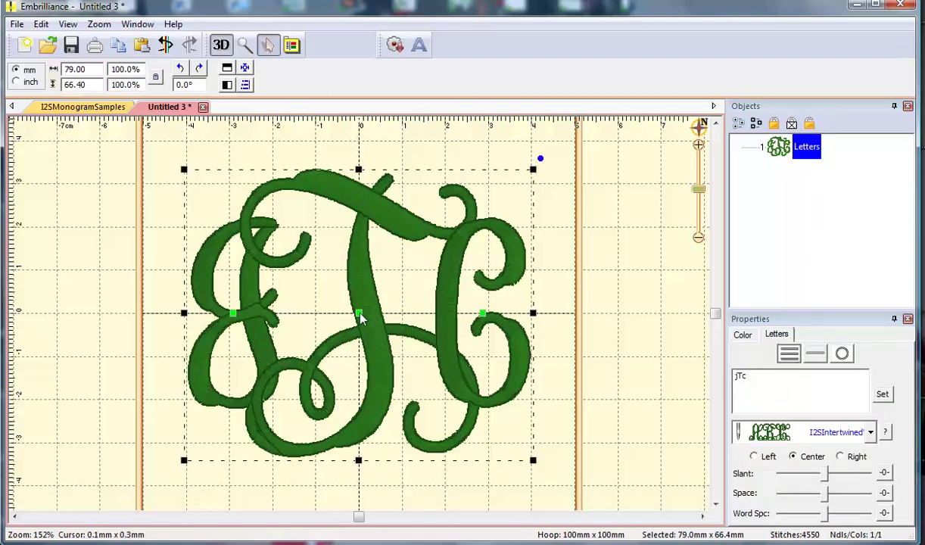
left_click(360, 315)
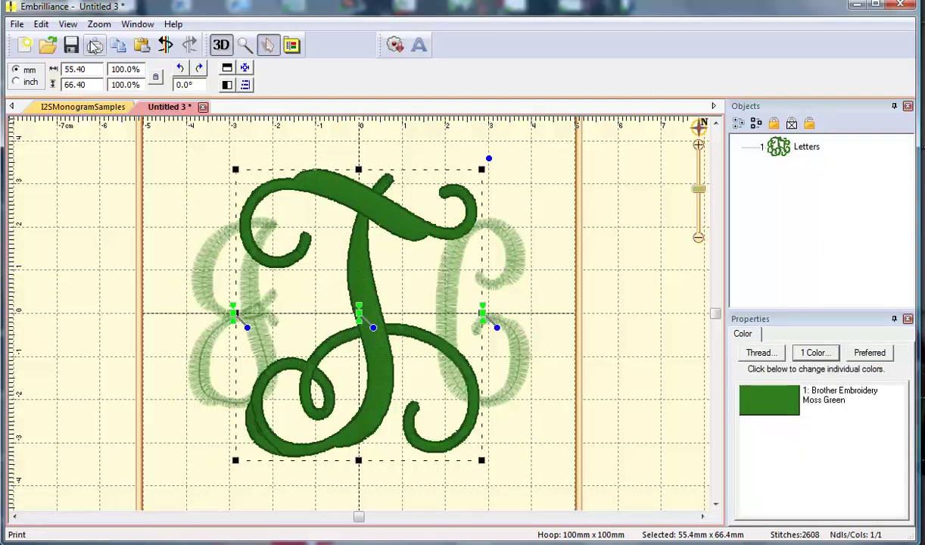
Move the T first in the stitch sequence and check how the letters overlap
left_click(41, 24)
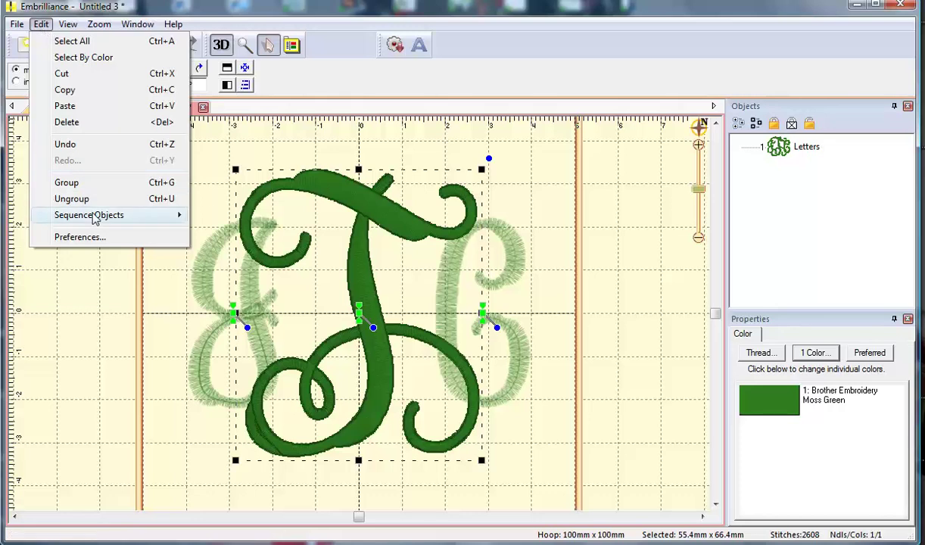
mouse_move(94, 219)
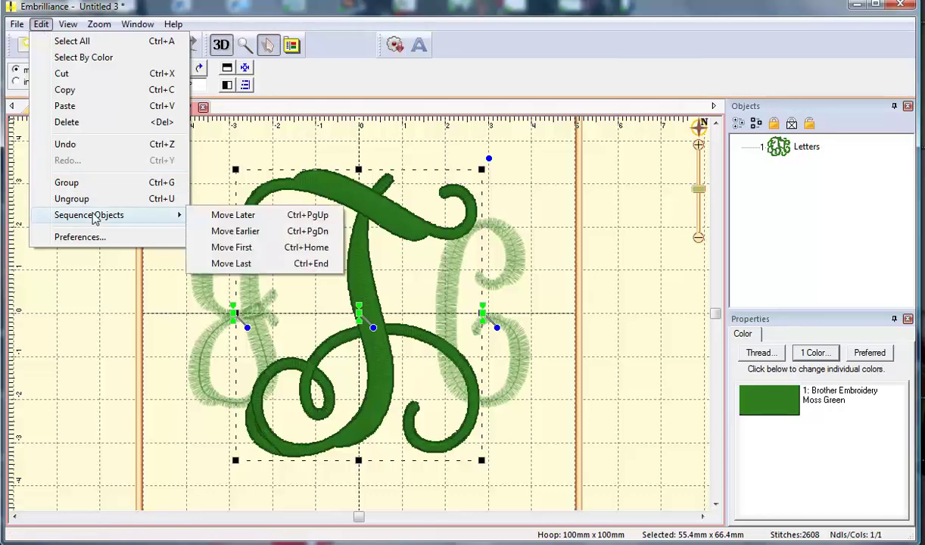
left_click(253, 253)
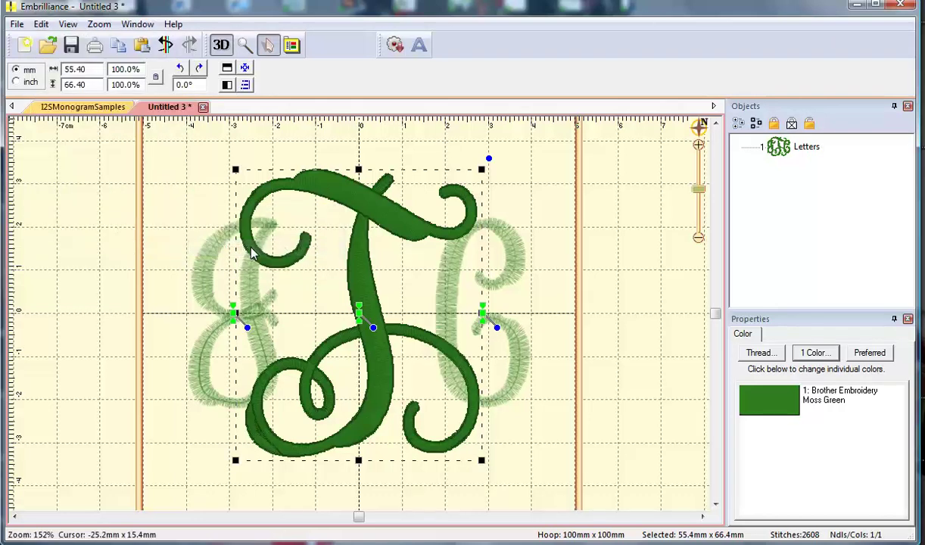
left_click(604, 246)
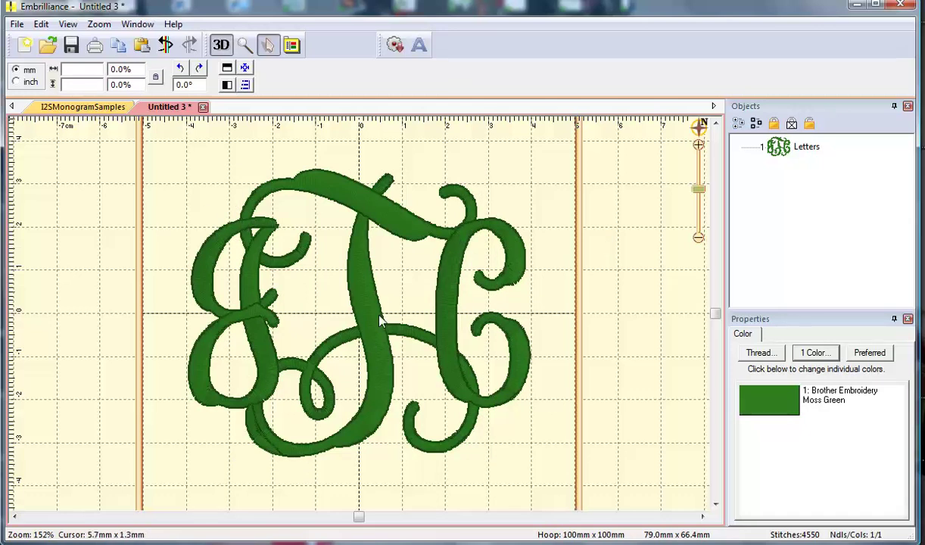
Move the T last in the stitch sequence so it lies on top, then start a new design
left_click(355, 302)
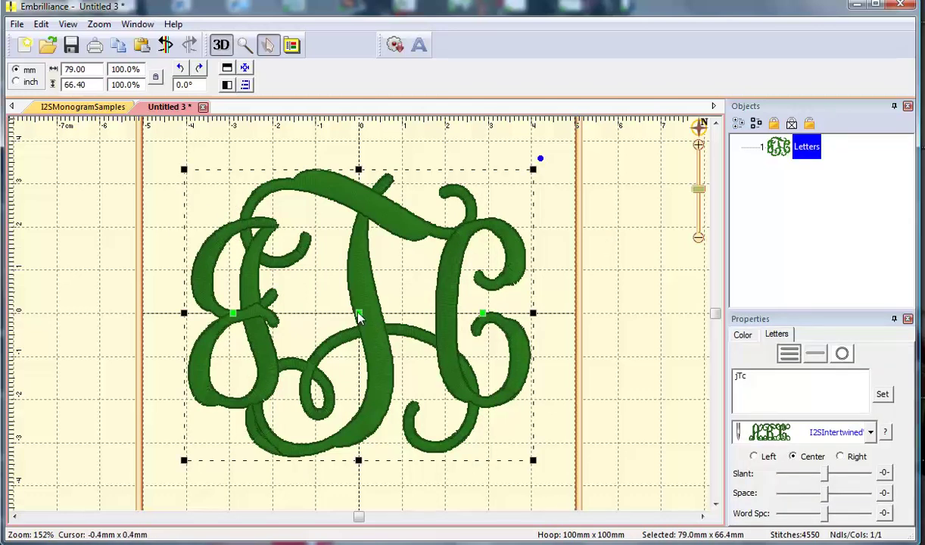
left_click(358, 317)
left_click(42, 25)
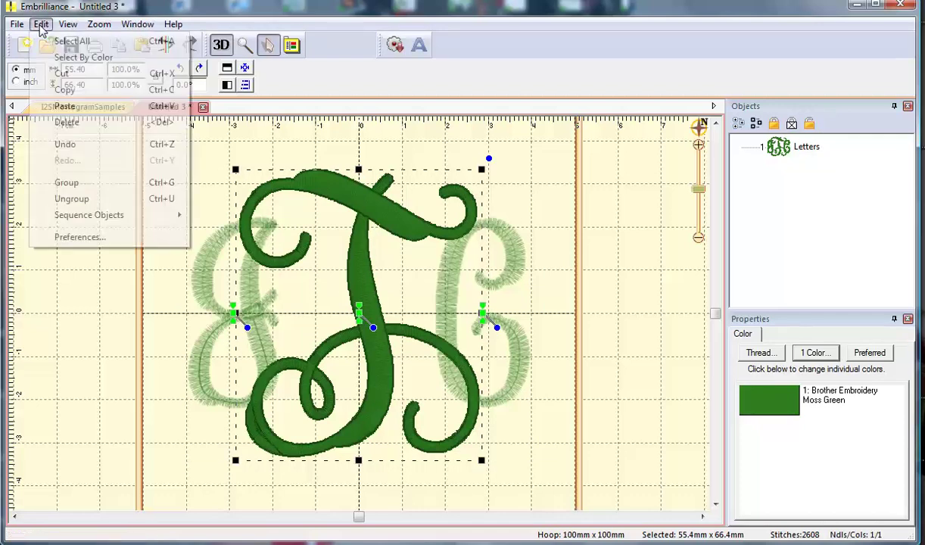
mouse_move(86, 218)
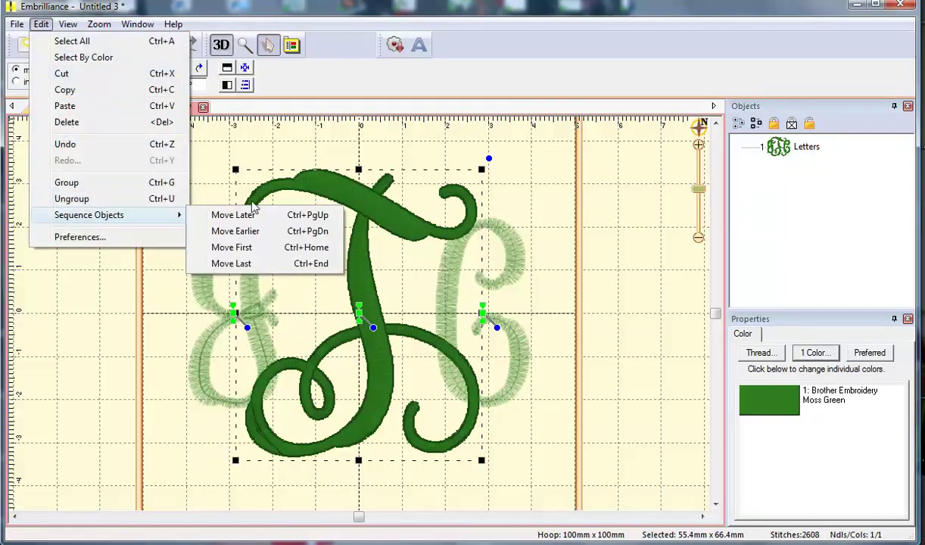
left_click(256, 267)
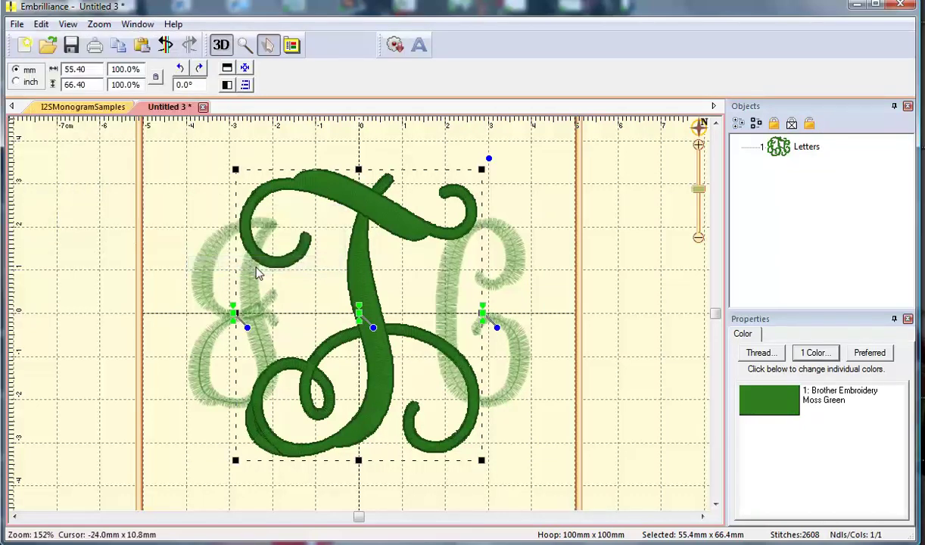
left_click(572, 240)
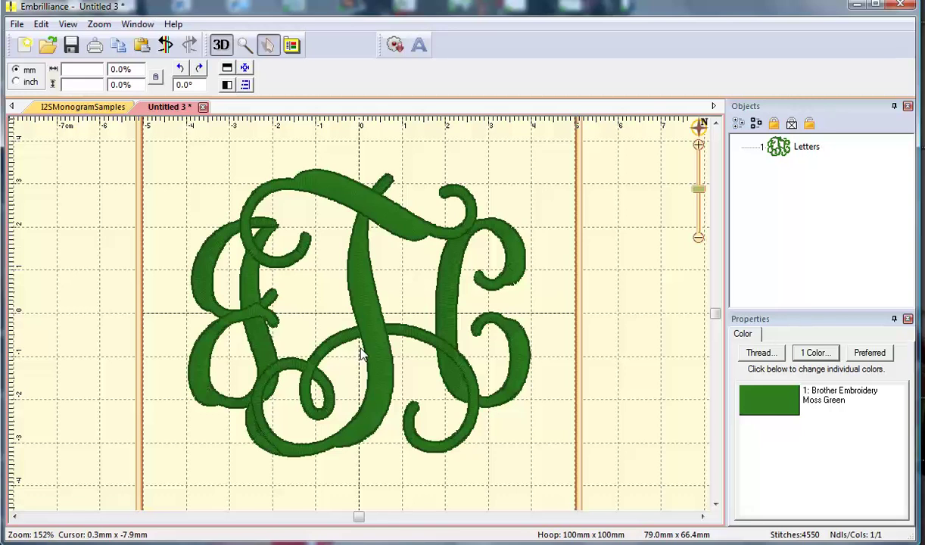
left_click(26, 46)
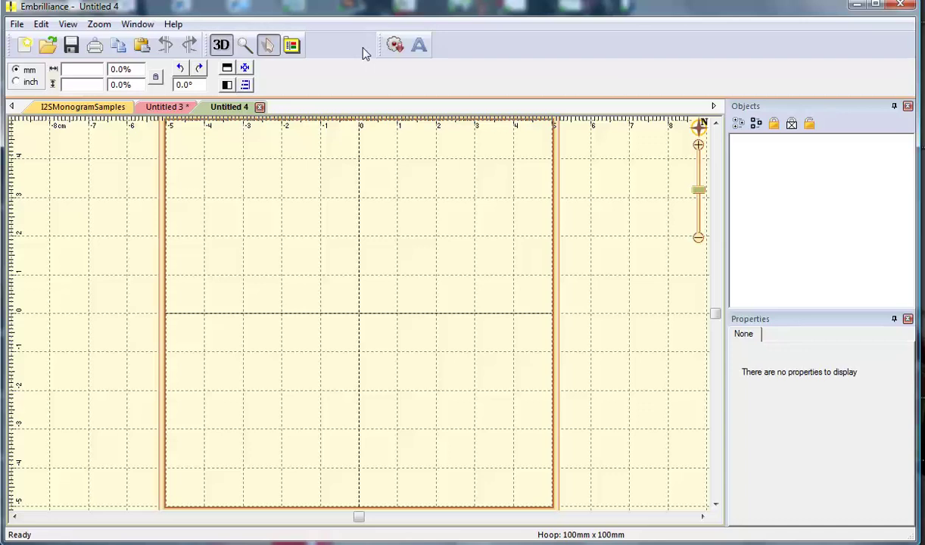
Add a lettering object reading T in the I2SIntertwinedVine 2_5in font
left_click(422, 47)
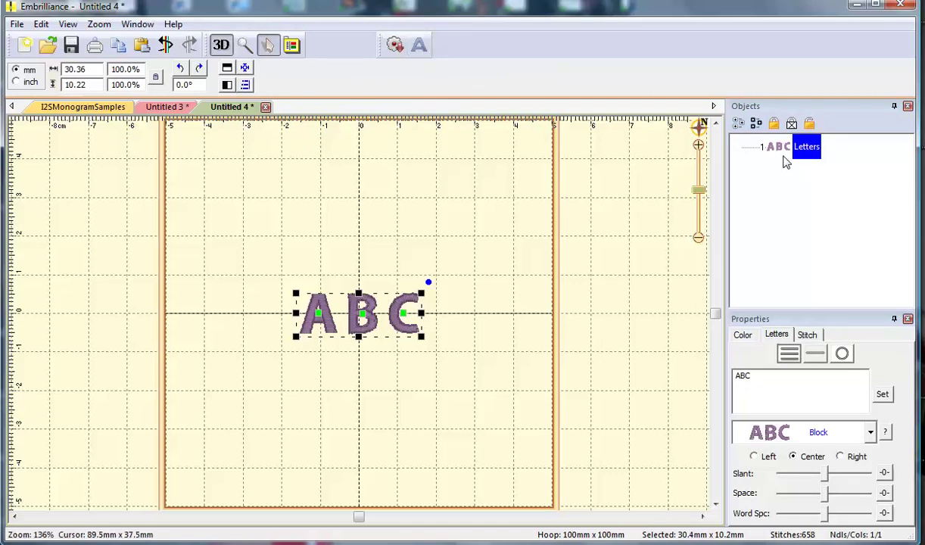
left_click(735, 376)
key("ctrl+a")
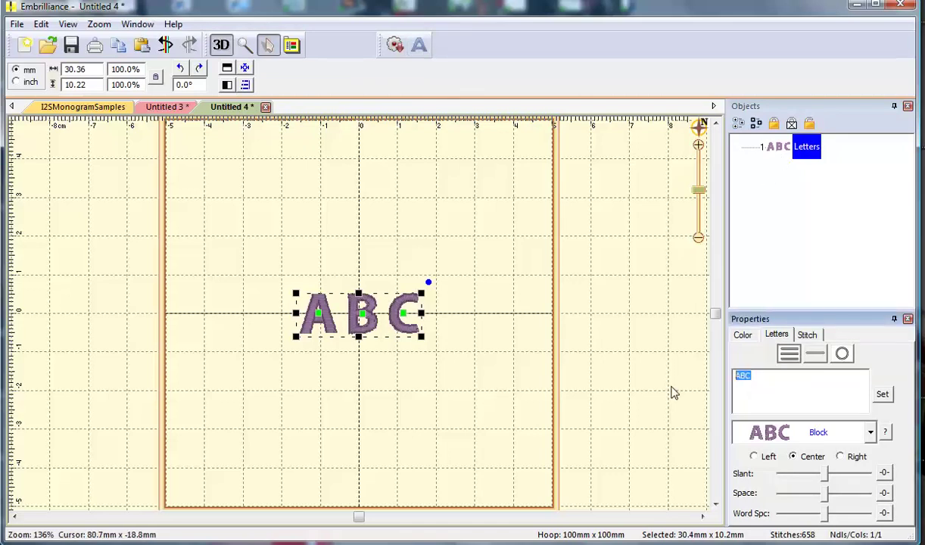
type("T")
left_click(871, 433)
scroll(843, 383, "down", 4)
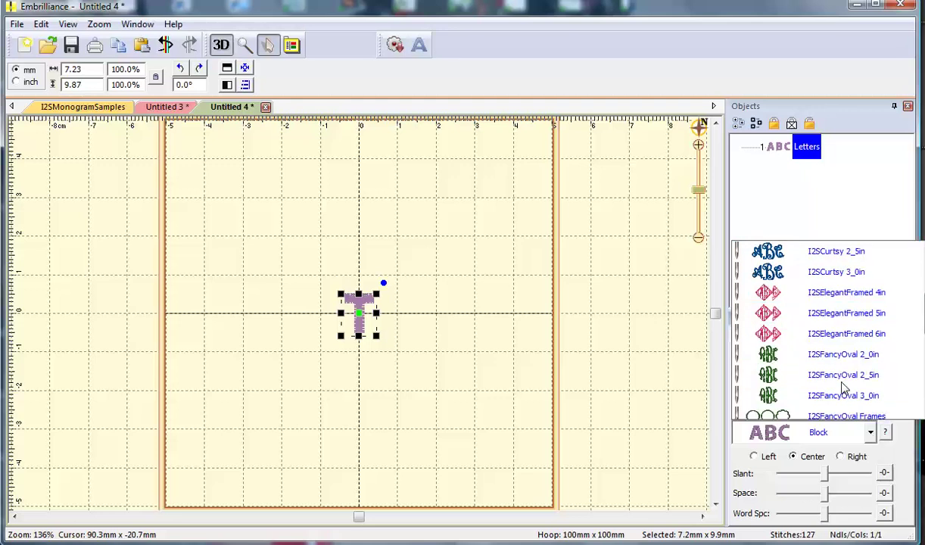
scroll(843, 387, "down", 1)
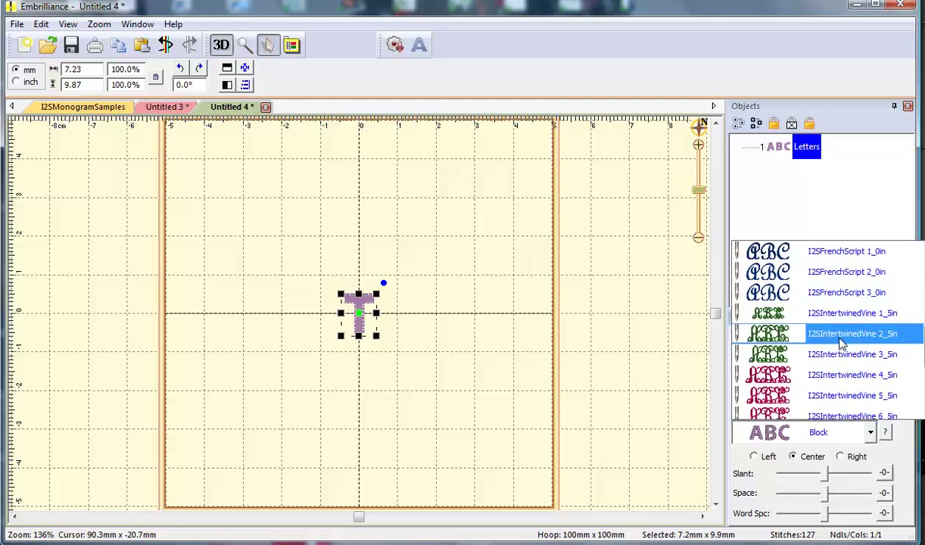
left_click(843, 343)
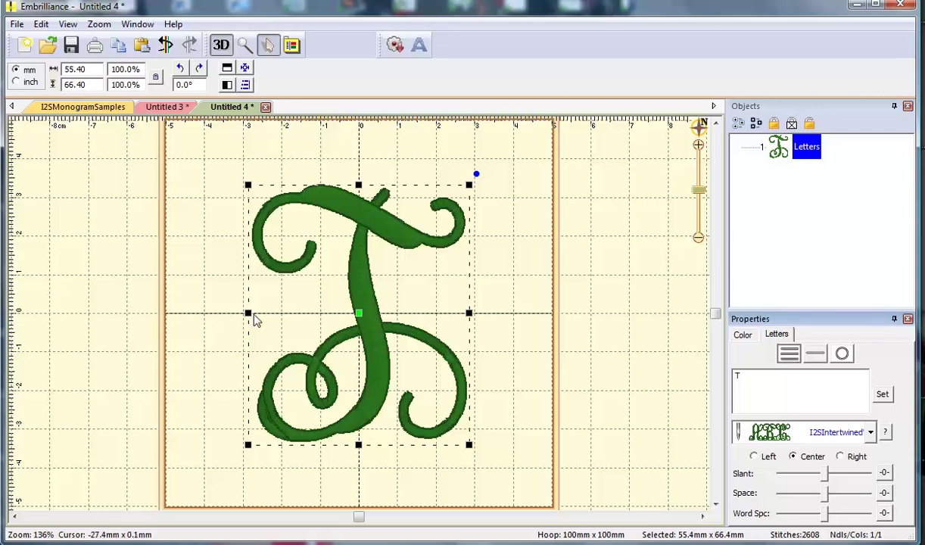
Add a second lettering object reading J C in the I2SIntertwinedVine 1_5in font
left_click(499, 277)
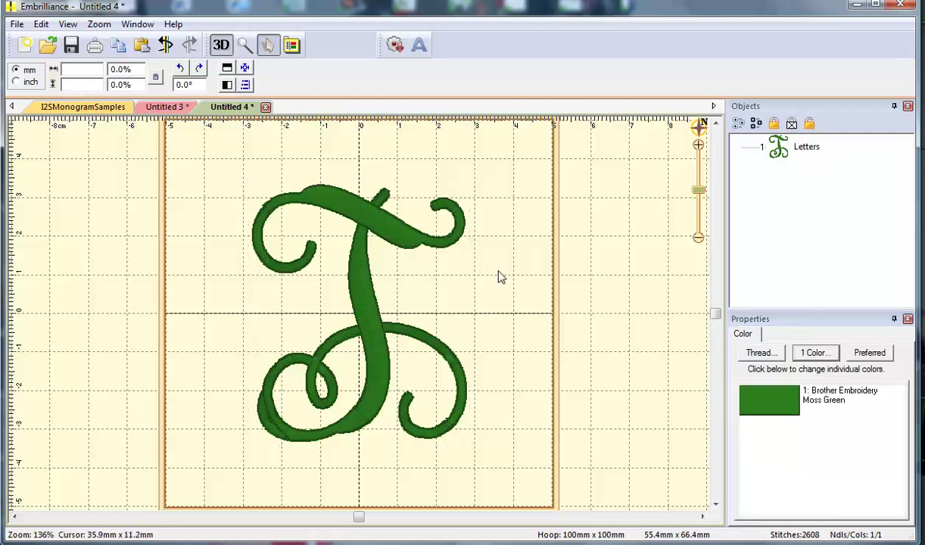
left_click(419, 45)
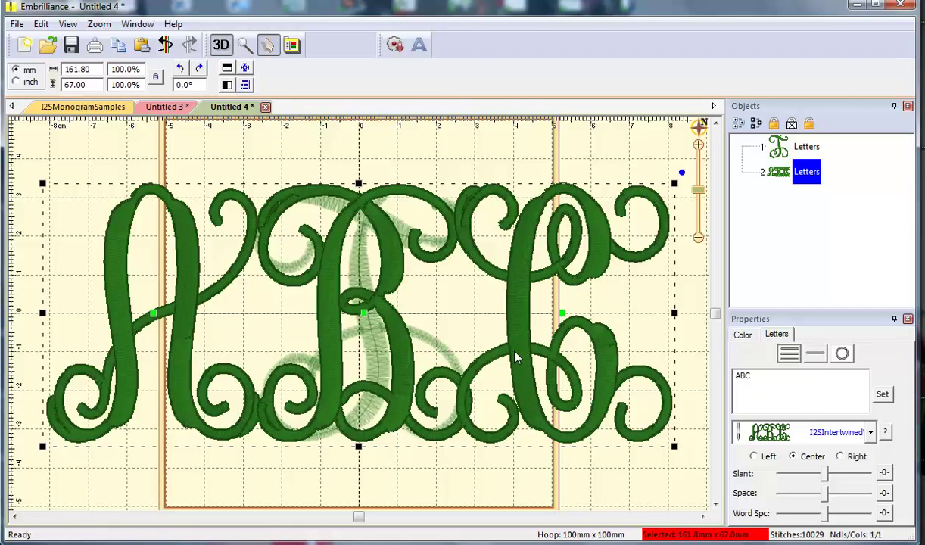
double_click(801, 374)
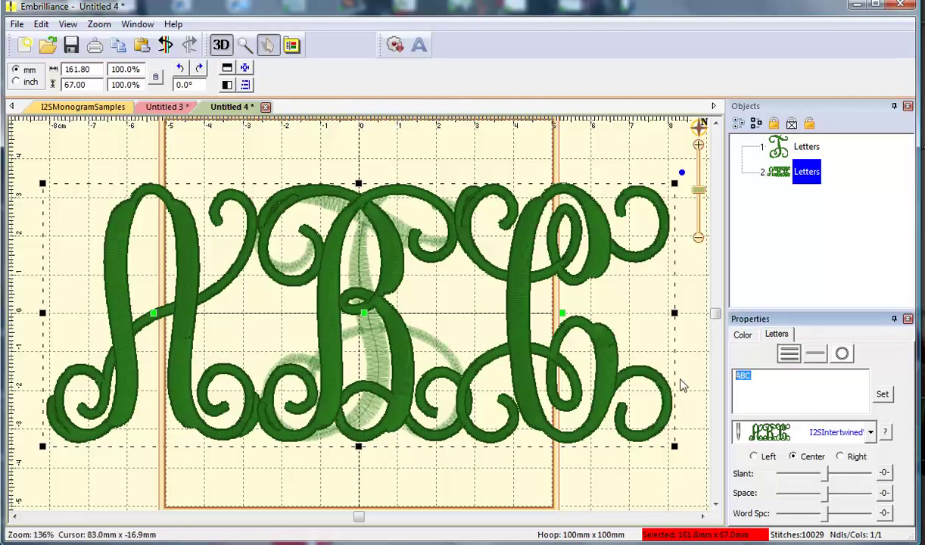
type("J C")
left_click(871, 432)
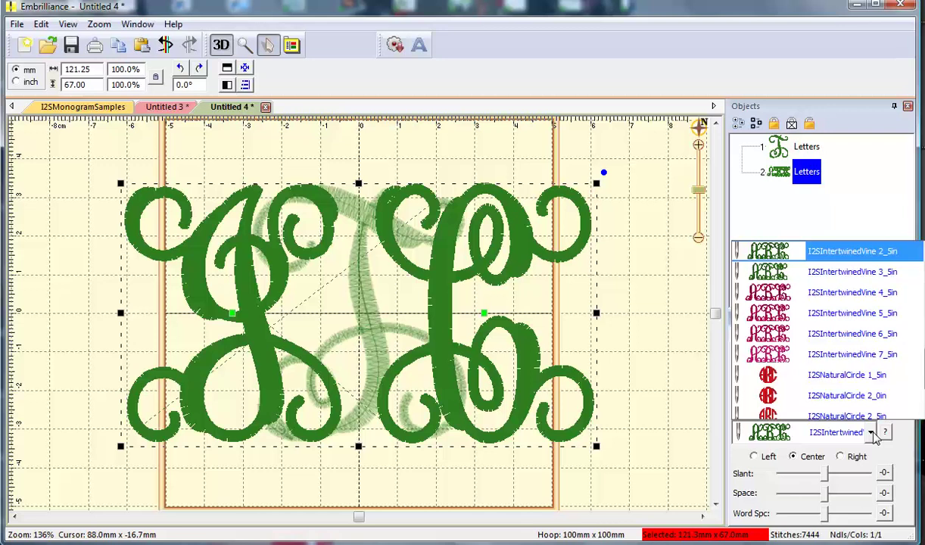
scroll(856, 356, "up", 3)
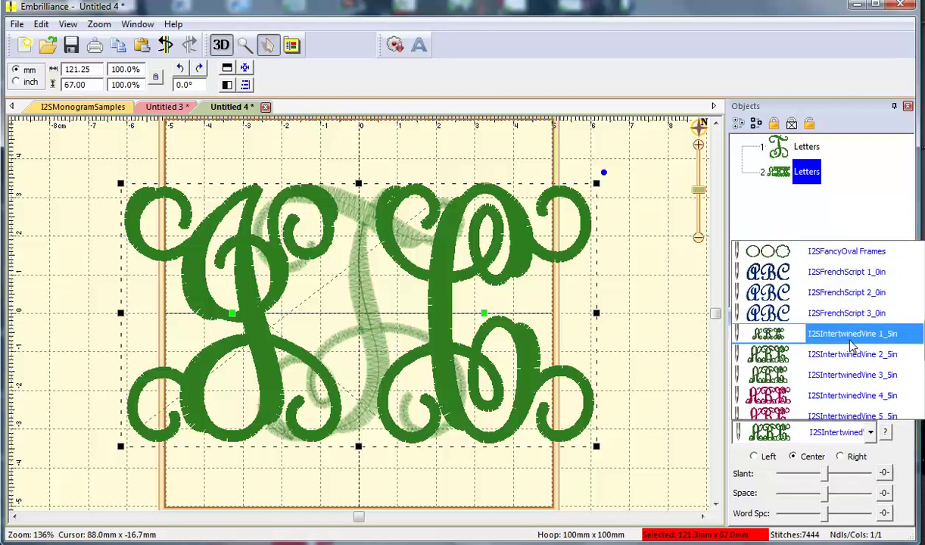
left_click(851, 347)
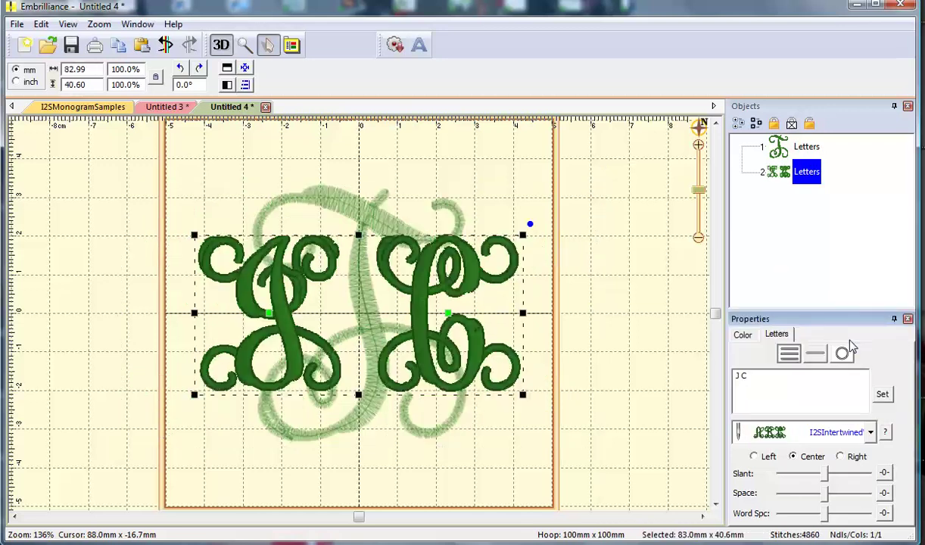
Drag the J left and the C right of the T so they interlock, then start a new design
left_click(271, 318)
left_click_drag(272, 318, 235, 322)
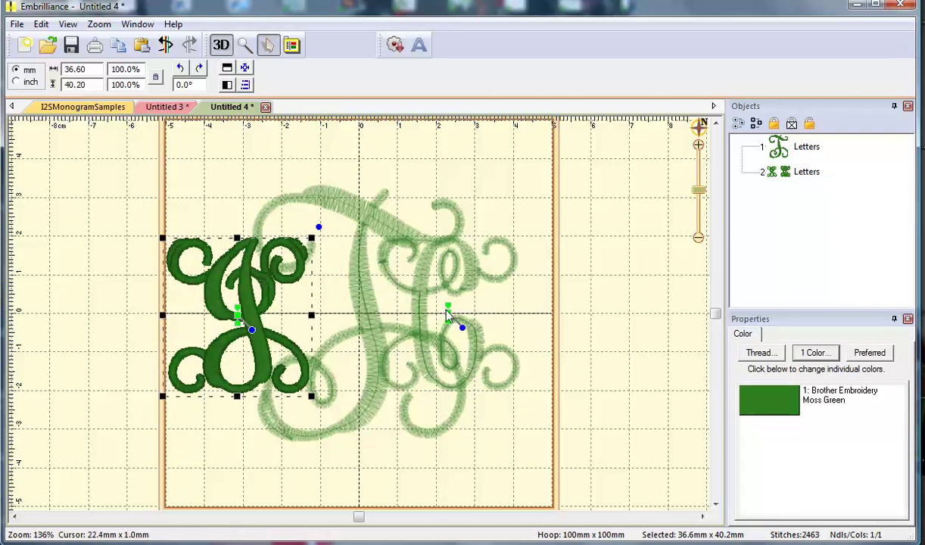
left_click_drag(453, 318, 499, 321)
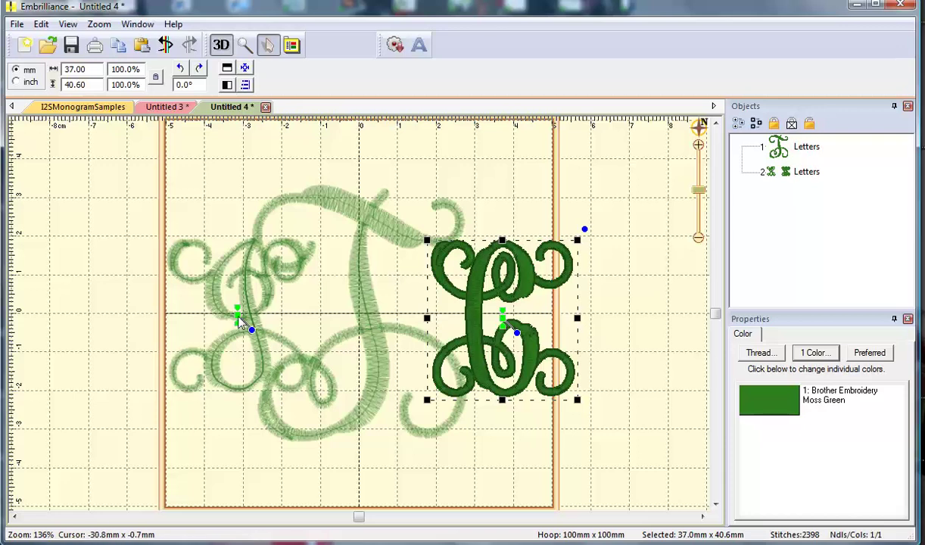
left_click_drag(234, 322, 231, 324)
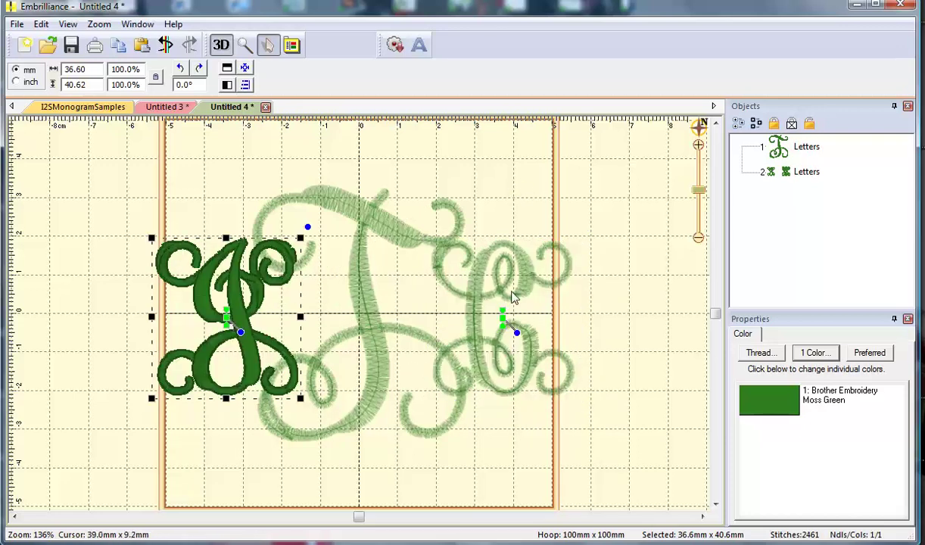
left_click(501, 189)
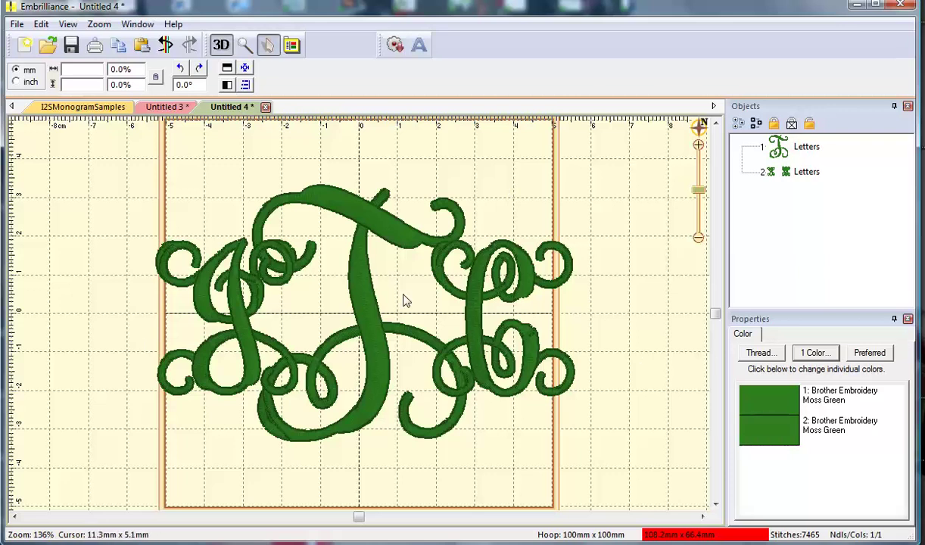
left_click(25, 45)
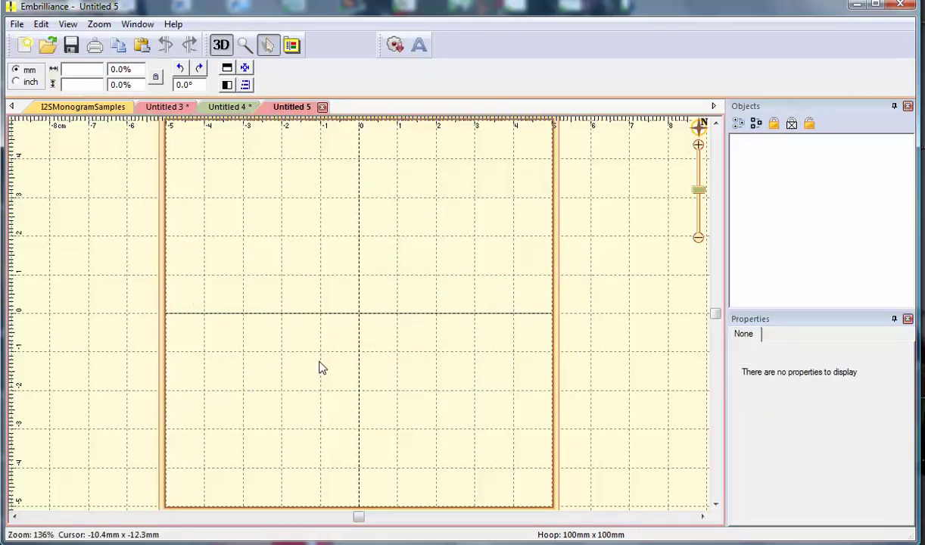
Add a lettering object reading t in the I2SIntertwinedVine 2_5in font
left_click(419, 45)
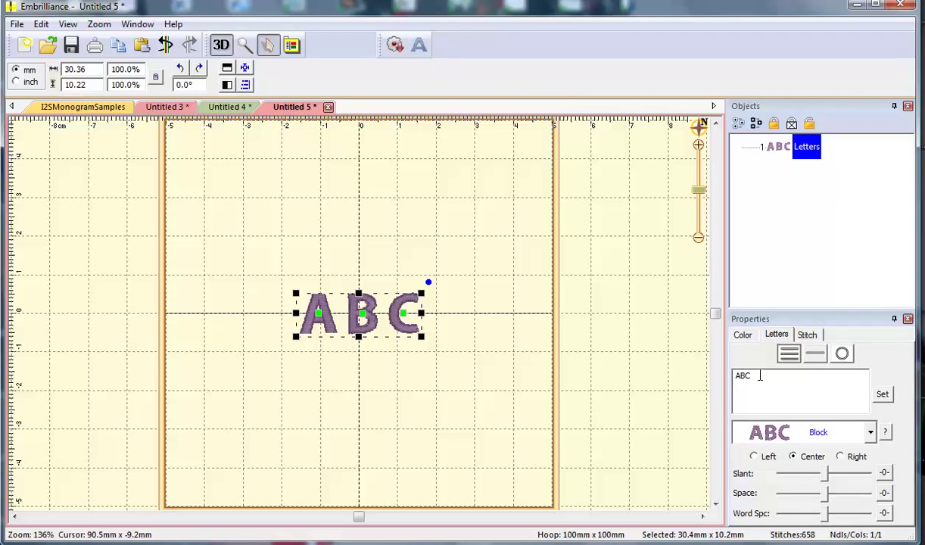
left_click_drag(758, 376, 671, 372)
type("I")
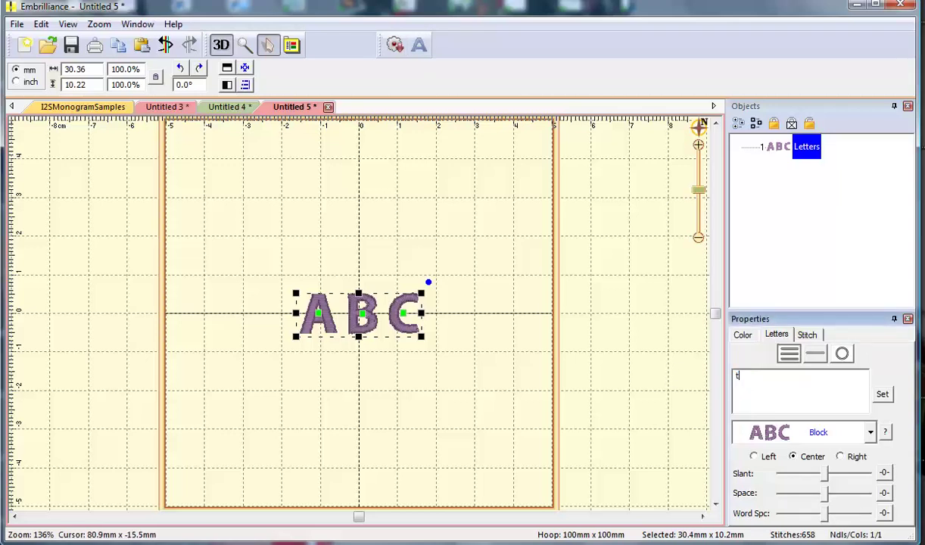
left_click(833, 433)
scroll(856, 356, "down", 3)
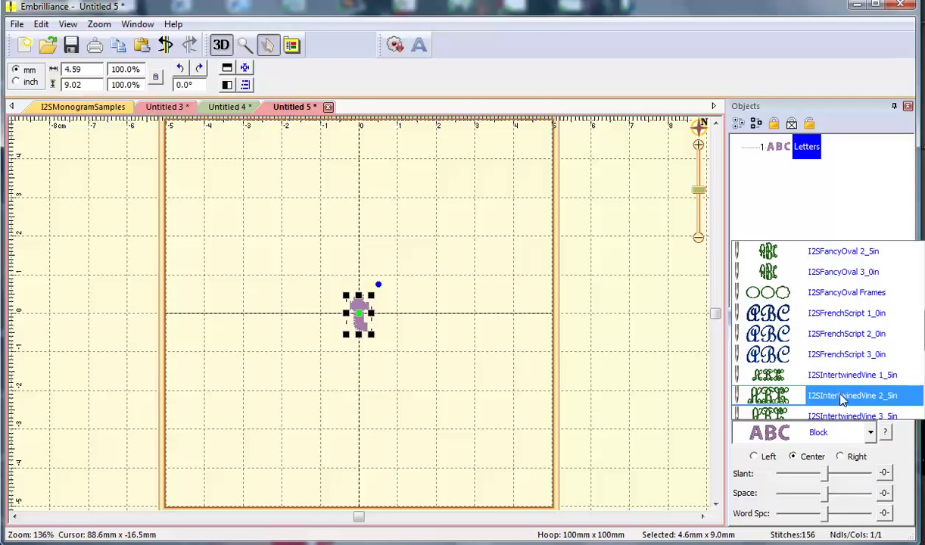
left_click(839, 378)
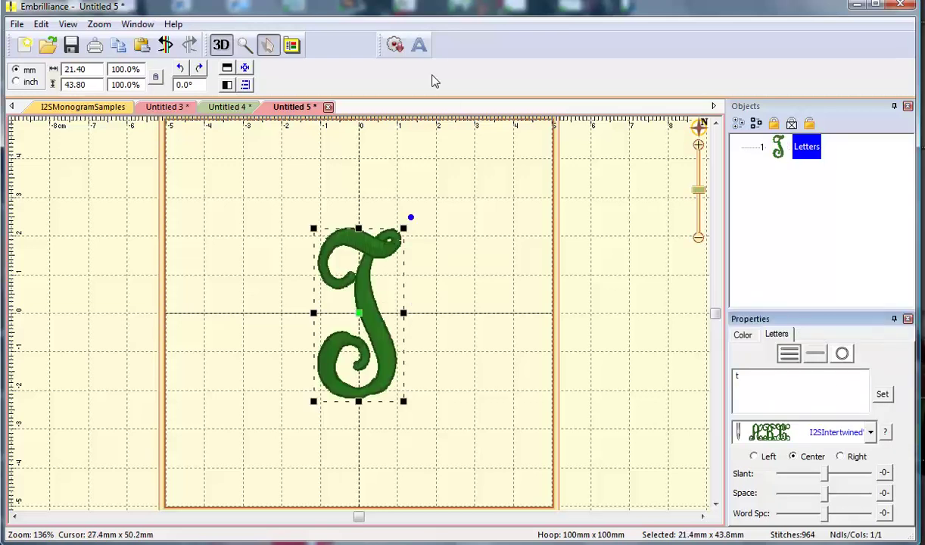
Add j c lettering in I2SIntertwinedVine 1_5in and widen its word spacing around the t
left_click(418, 45)
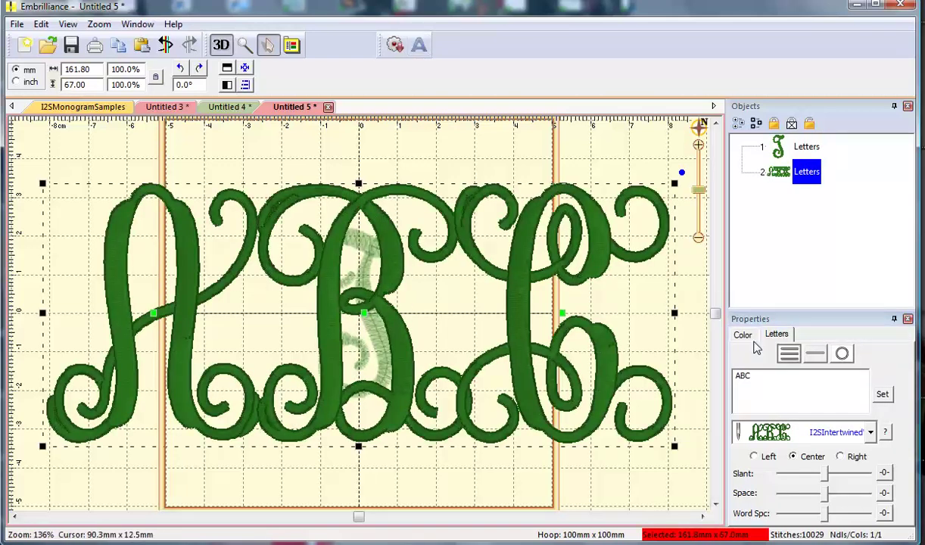
left_click_drag(763, 374, 683, 380)
type("jc")
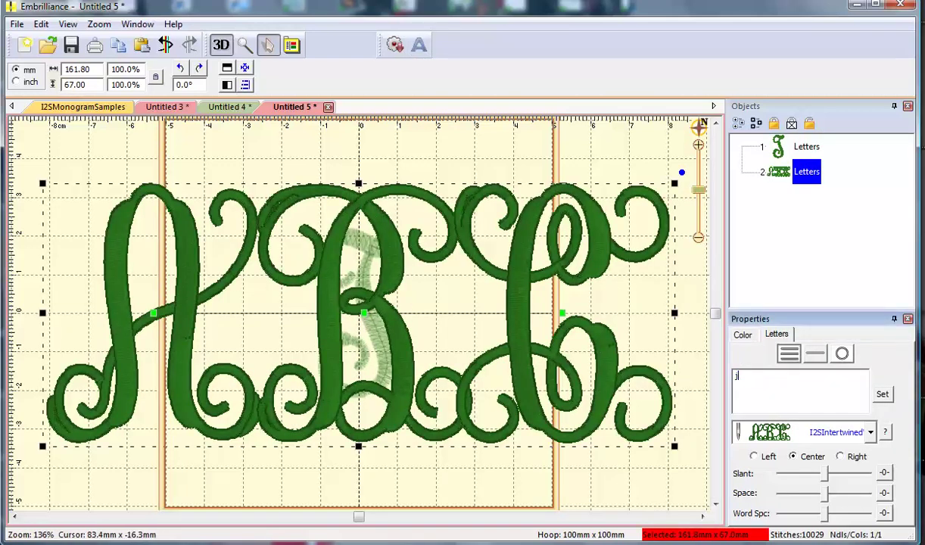
left_click(872, 432)
scroll(861, 402, "down", 1)
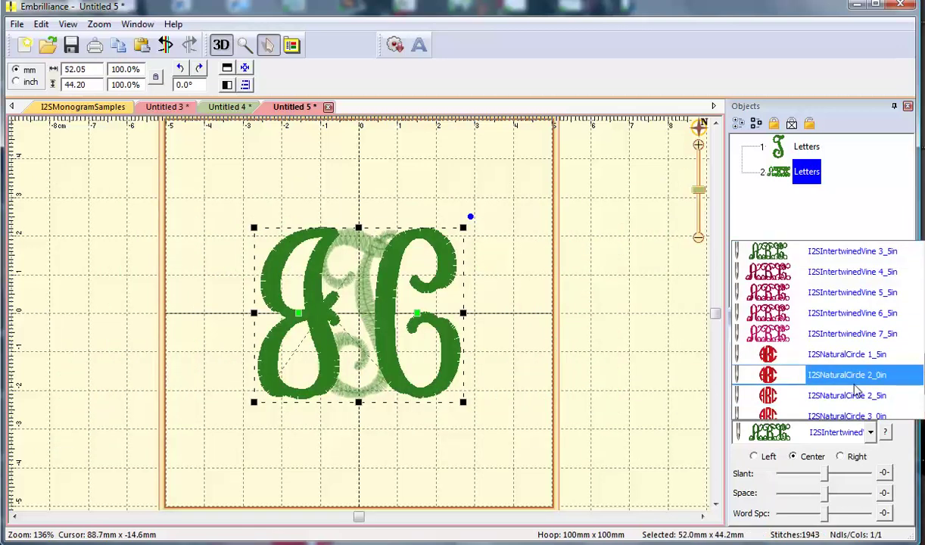
scroll(856, 388, "up", 3)
left_click(842, 271)
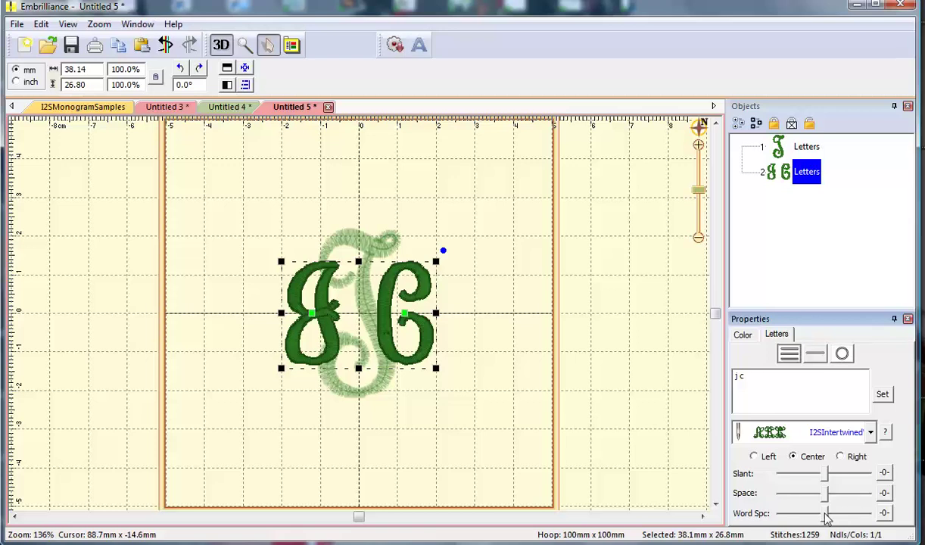
left_click_drag(827, 517, 859, 524)
left_click(602, 364)
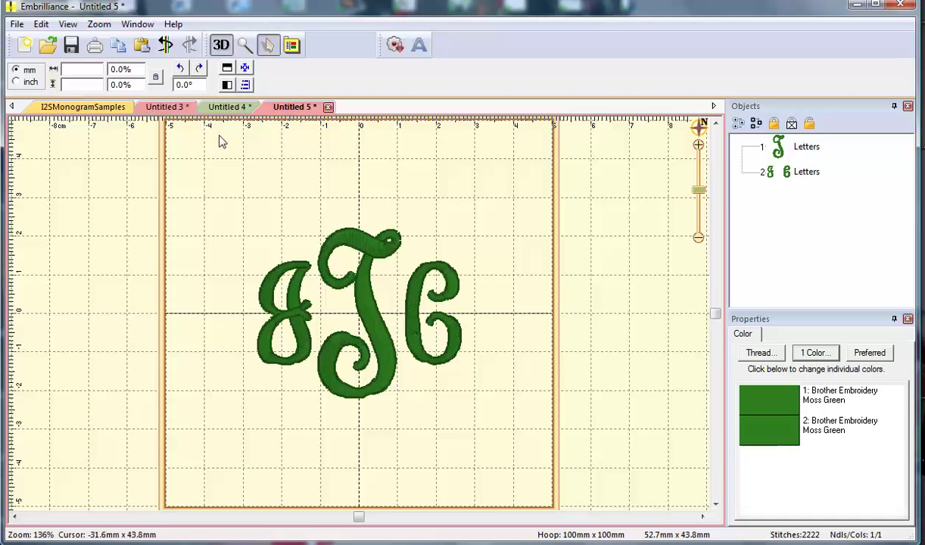
left_click(167, 107)
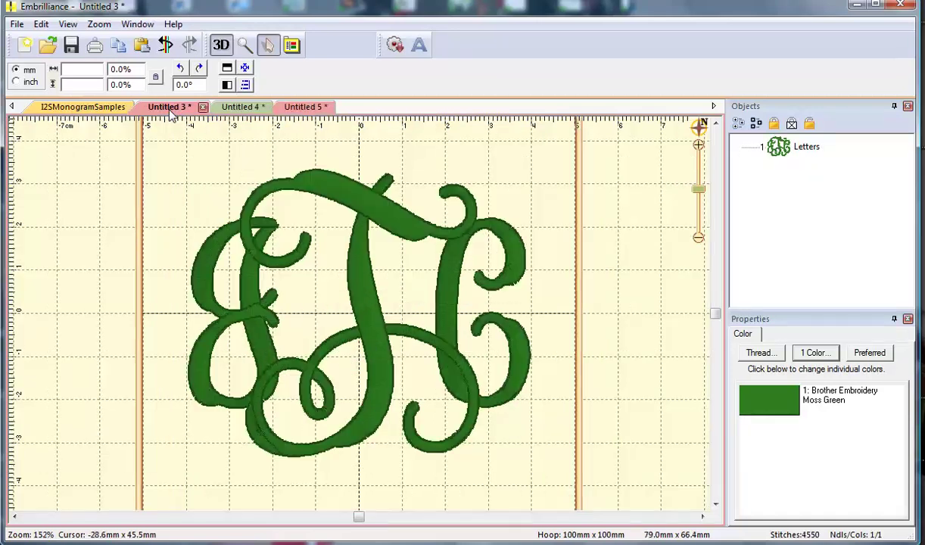
left_click(231, 106)
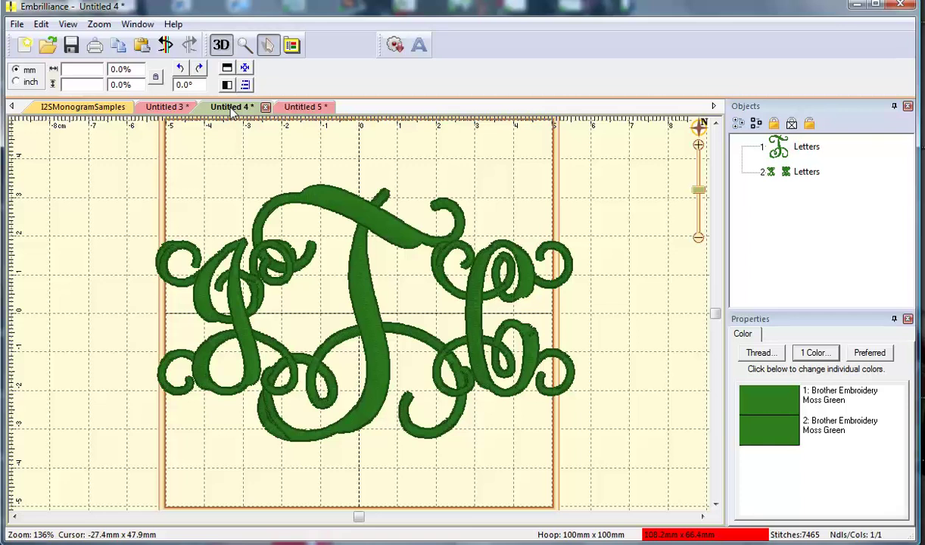
left_click(299, 108)
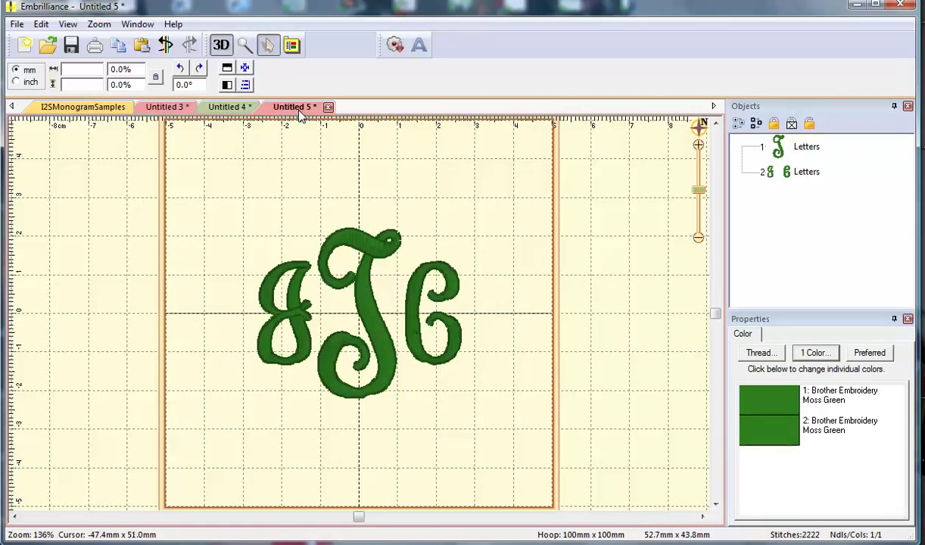